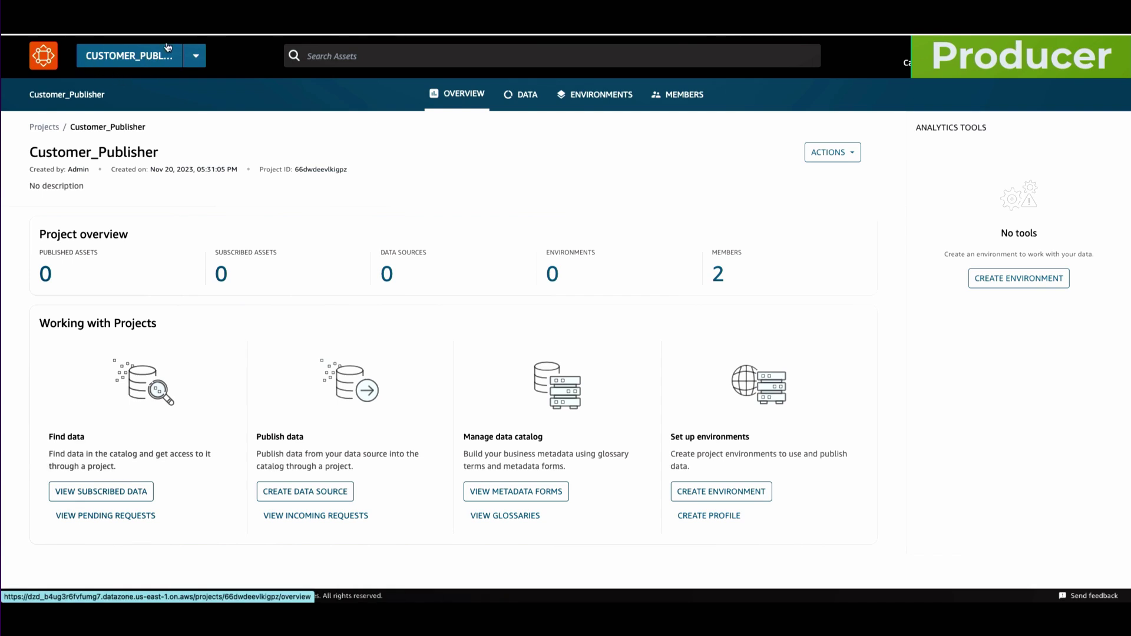
Step: Run the customer_env-default-datasource data source of the Customer_Publisher project and review the assets it imports
{"action": "left_click", "coordinate": [194, 61]}
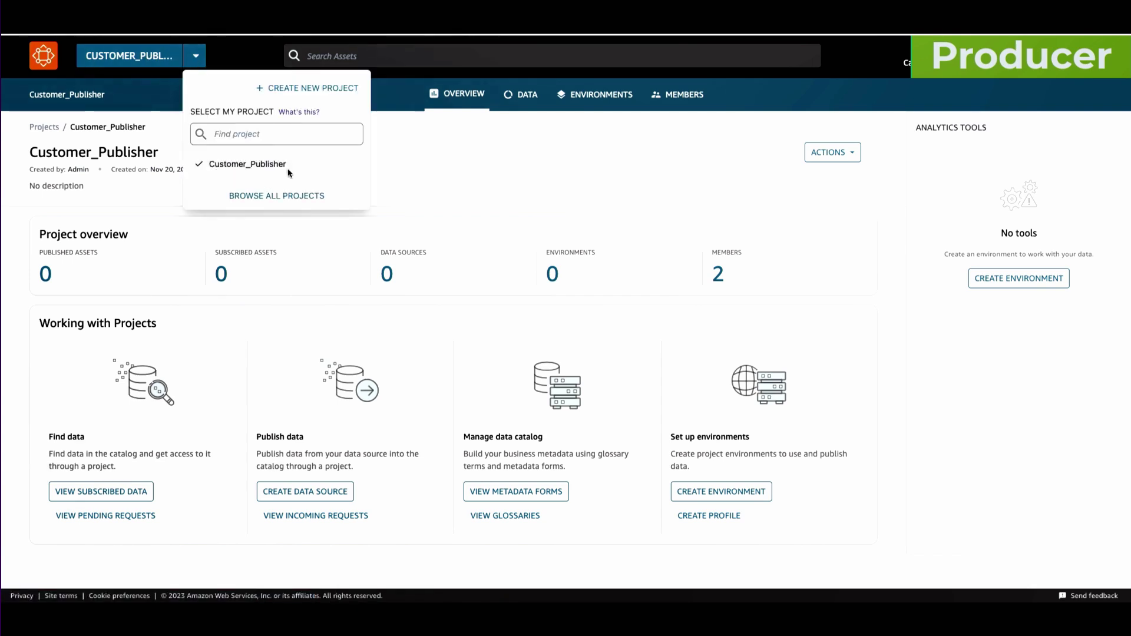
{"action": "left_click", "coordinate": [397, 172]}
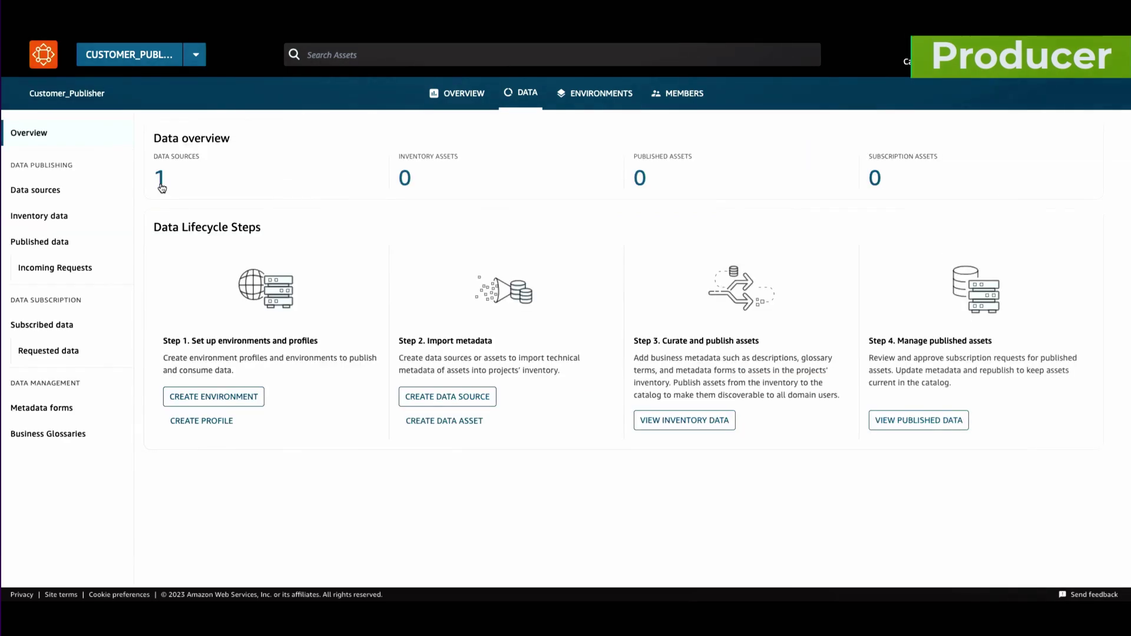
{"action": "left_click", "coordinate": [35, 190]}
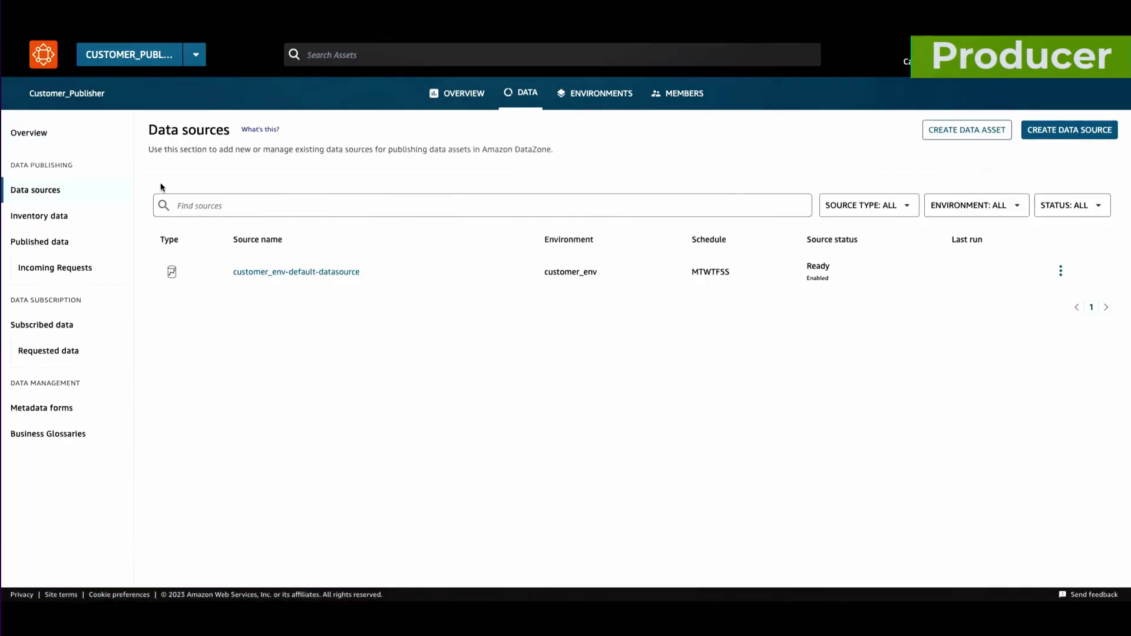
{"action": "left_click", "coordinate": [316, 274]}
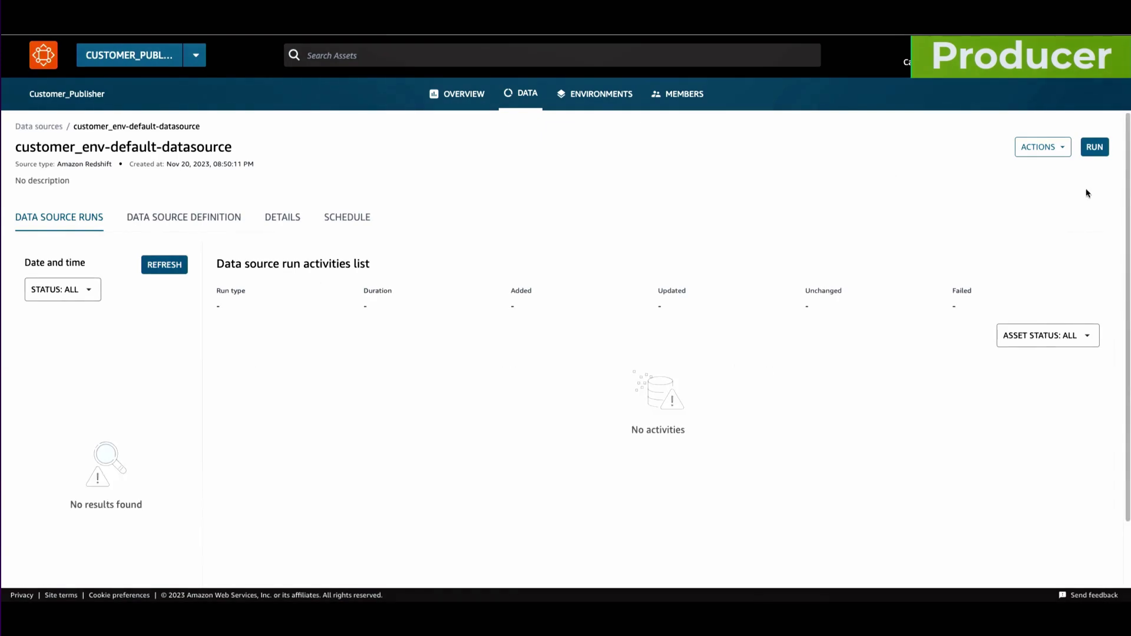
{"action": "left_click", "coordinate": [1100, 150]}
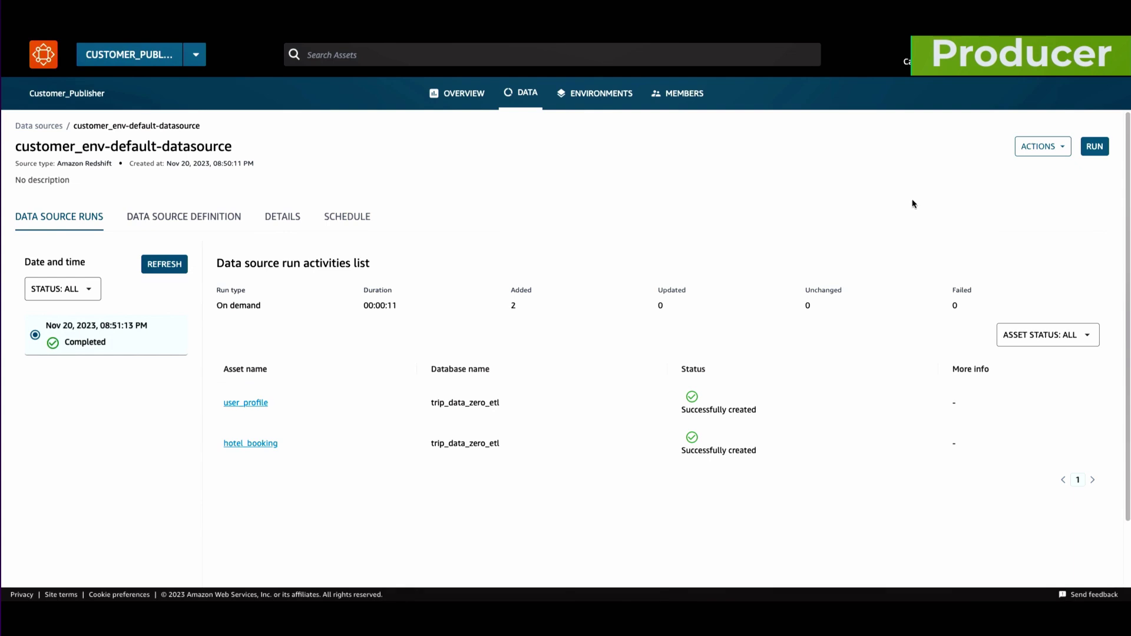
{"action": "left_click_drag", "start_coordinate": [294, 412], "coordinate": [224, 411]}
{"action": "left_click", "coordinate": [266, 472]}
{"action": "left_click_drag", "start_coordinate": [303, 449], "coordinate": [225, 453]}
{"action": "left_click", "coordinate": [334, 493]}
Step: Open the user_profile asset from the project's inventory data and dismiss the asset notifications
{"action": "left_click", "coordinate": [519, 96]}
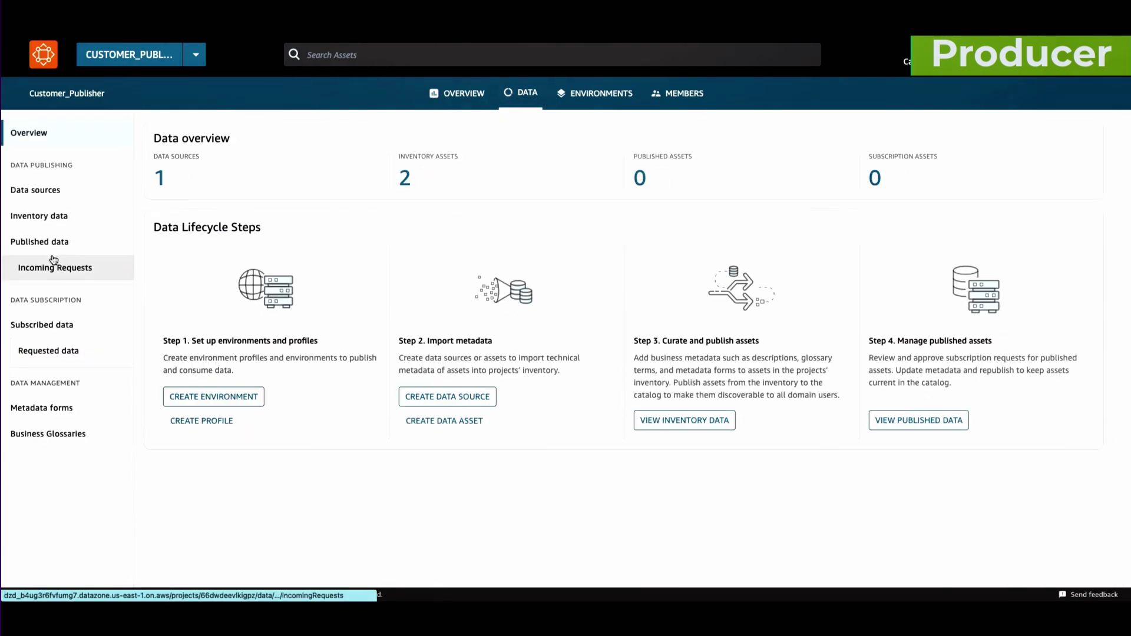
{"action": "left_click", "coordinate": [53, 216]}
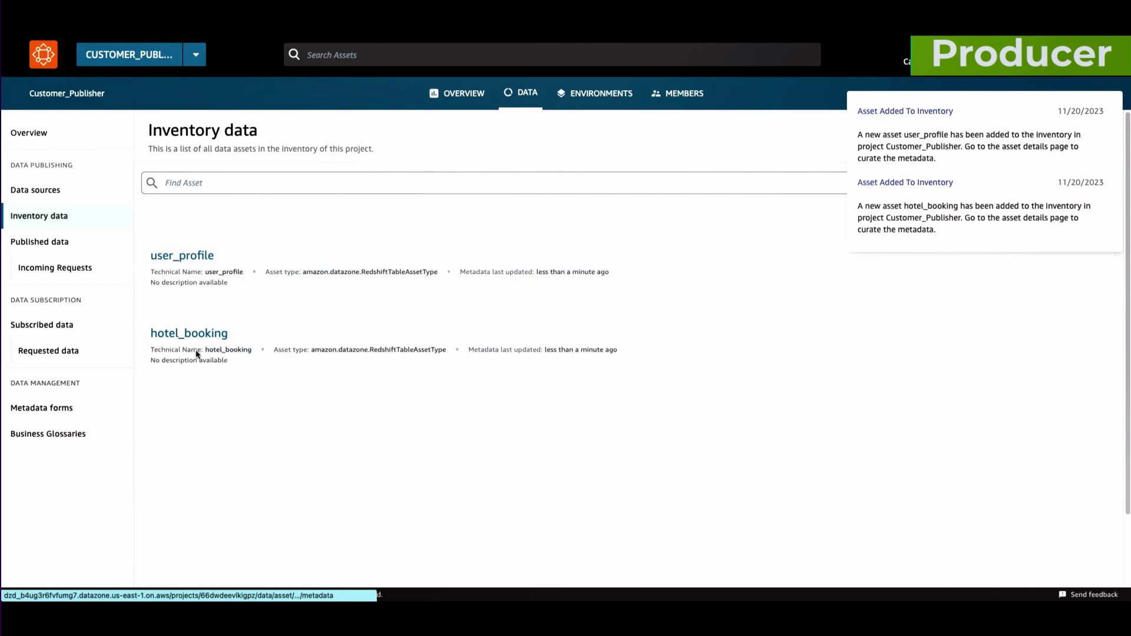
{"action": "left_click", "coordinate": [198, 259]}
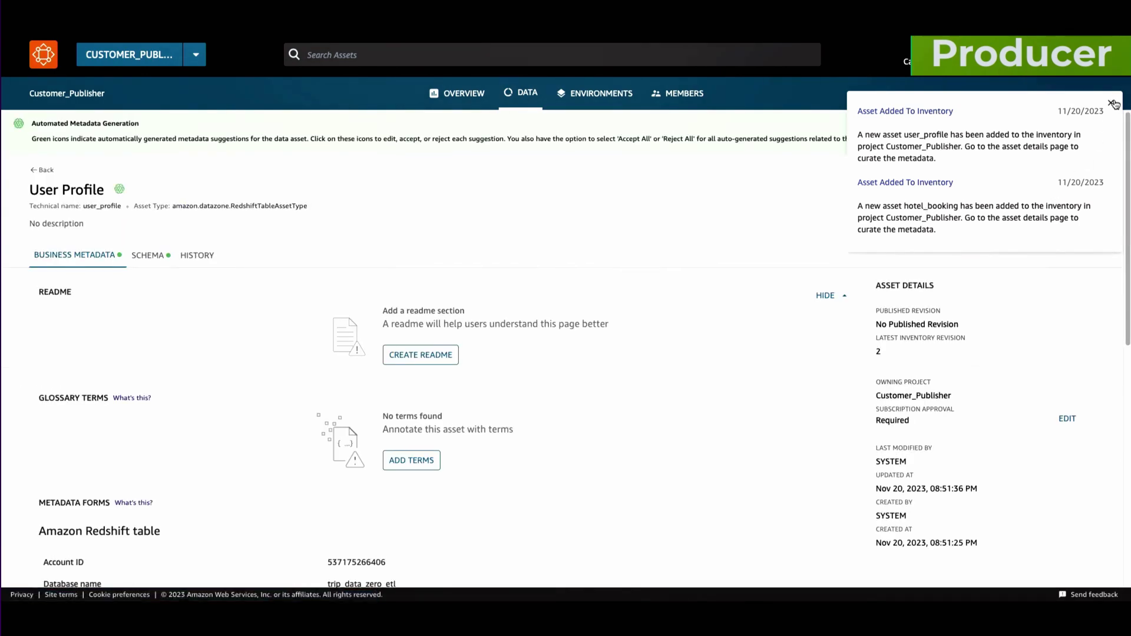
{"action": "left_click", "coordinate": [1111, 103]}
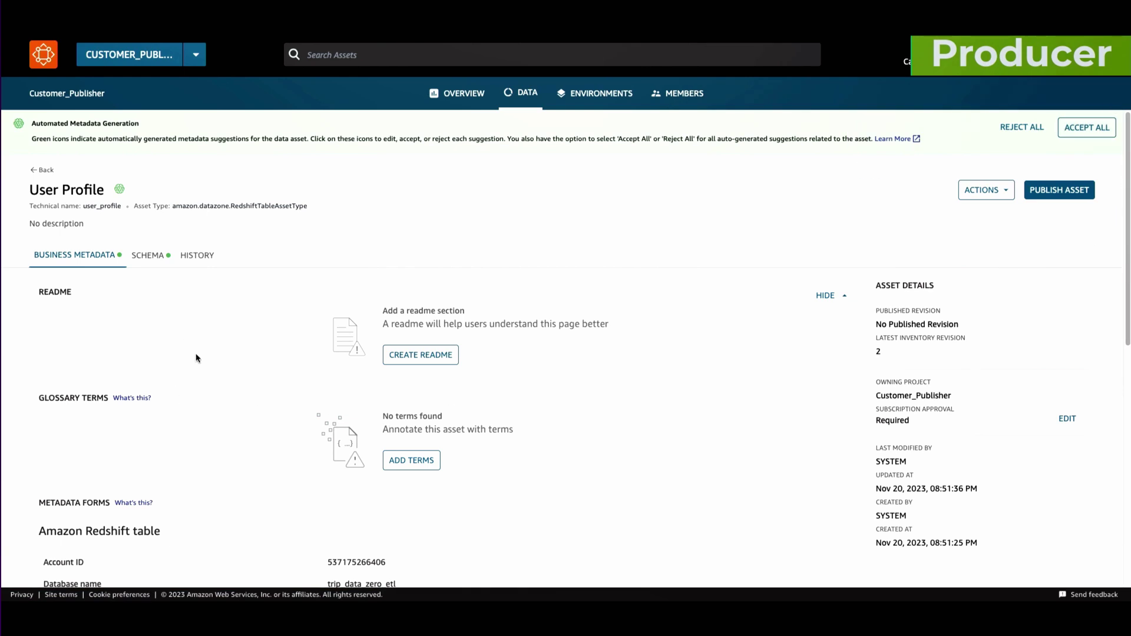
Step: Review the column names in the User Profile schema and accept all automated metadata suggestions for the asset
{"action": "left_click", "coordinate": [158, 255]}
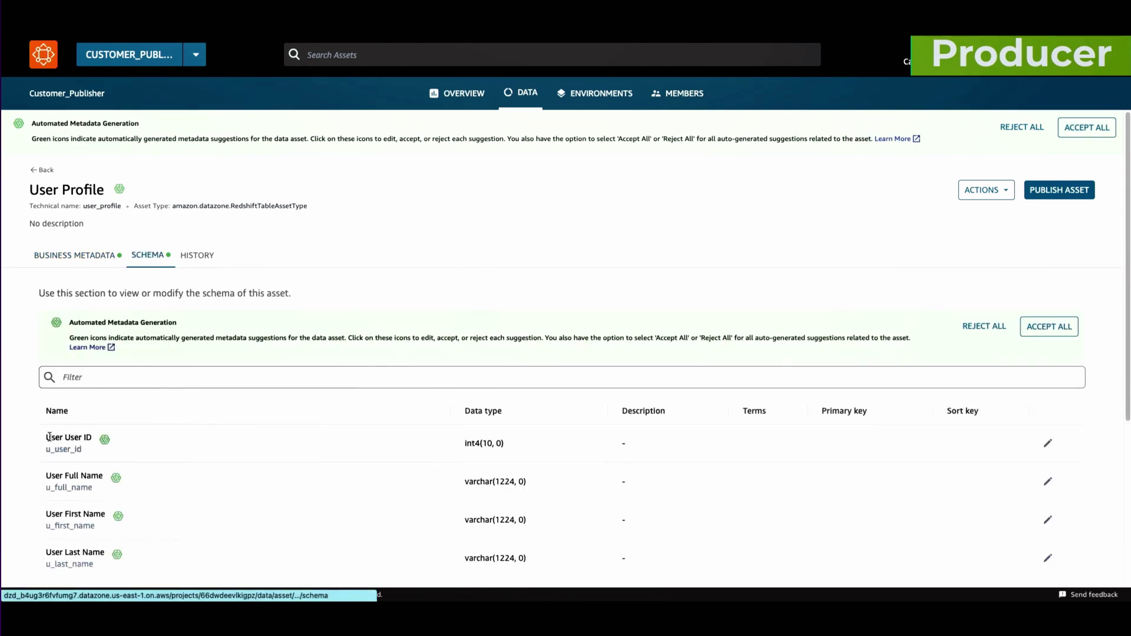
{"action": "scroll", "coordinate": [96, 486], "scroll_direction": "down", "scroll_amount": 1}
{"action": "scroll", "coordinate": [96, 486], "scroll_direction": "down", "scroll_amount": 1}
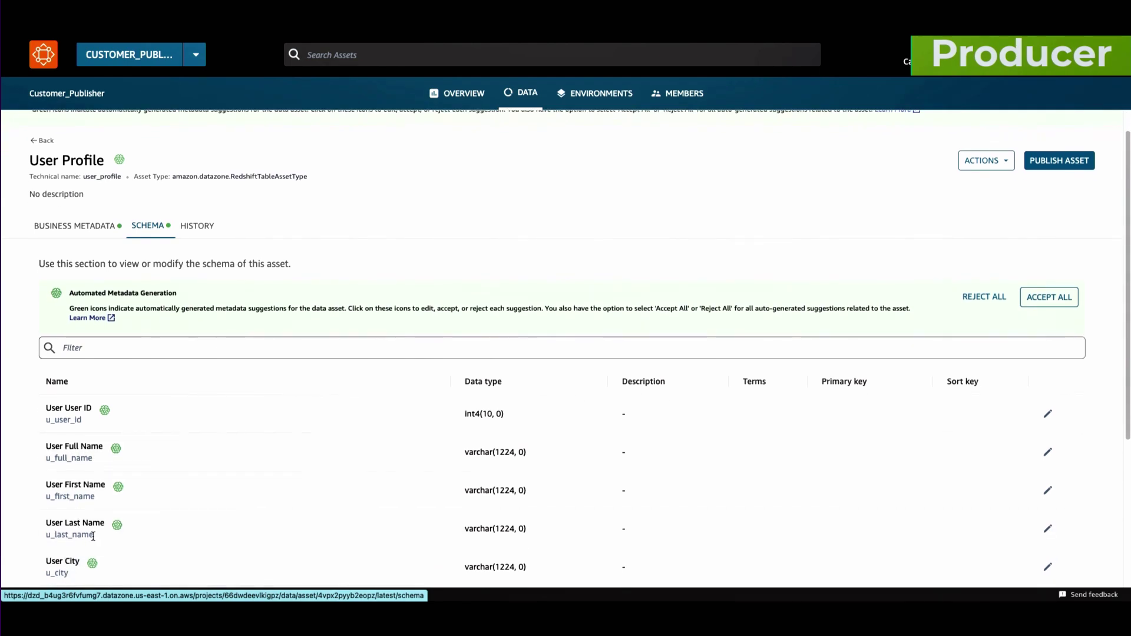
{"action": "scroll", "coordinate": [730, 243], "scroll_direction": "up", "scroll_amount": 1}
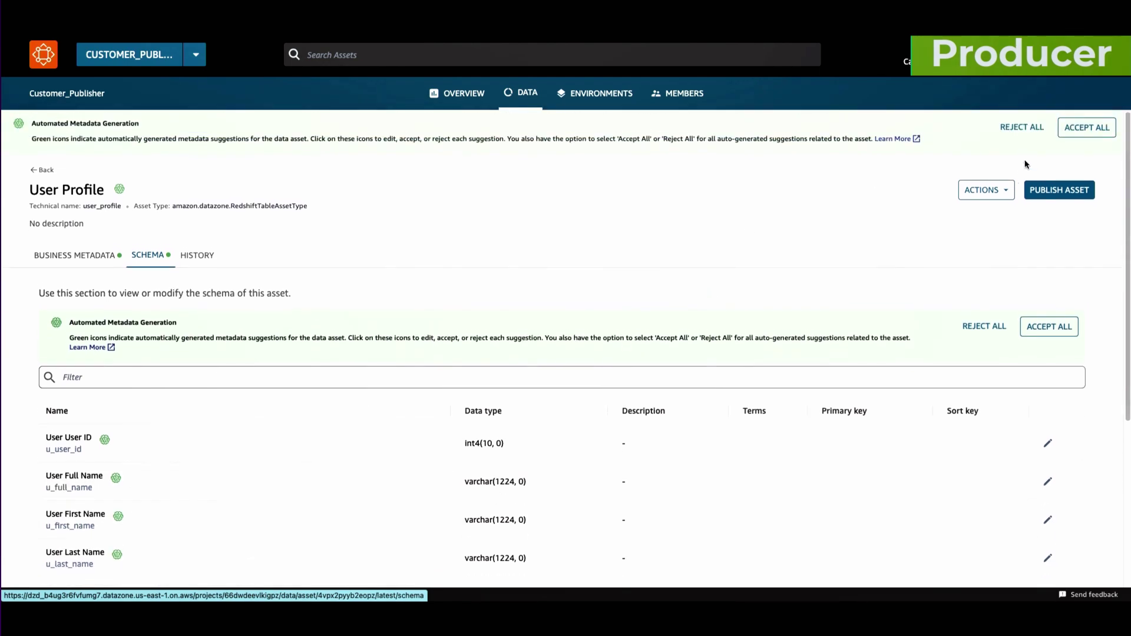
{"action": "left_click", "coordinate": [1101, 129]}
{"action": "left_click", "coordinate": [766, 384]}
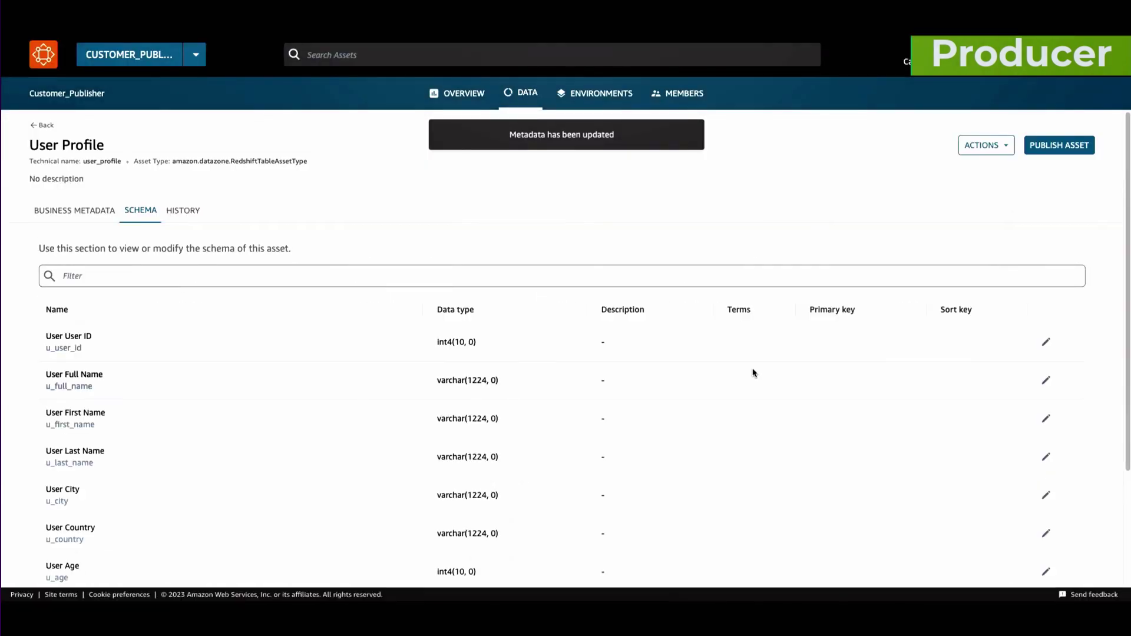
Step: Reopen the User Profile asset from the inventory list and publish it to the catalog
{"action": "key", "text": "alt+Left"}
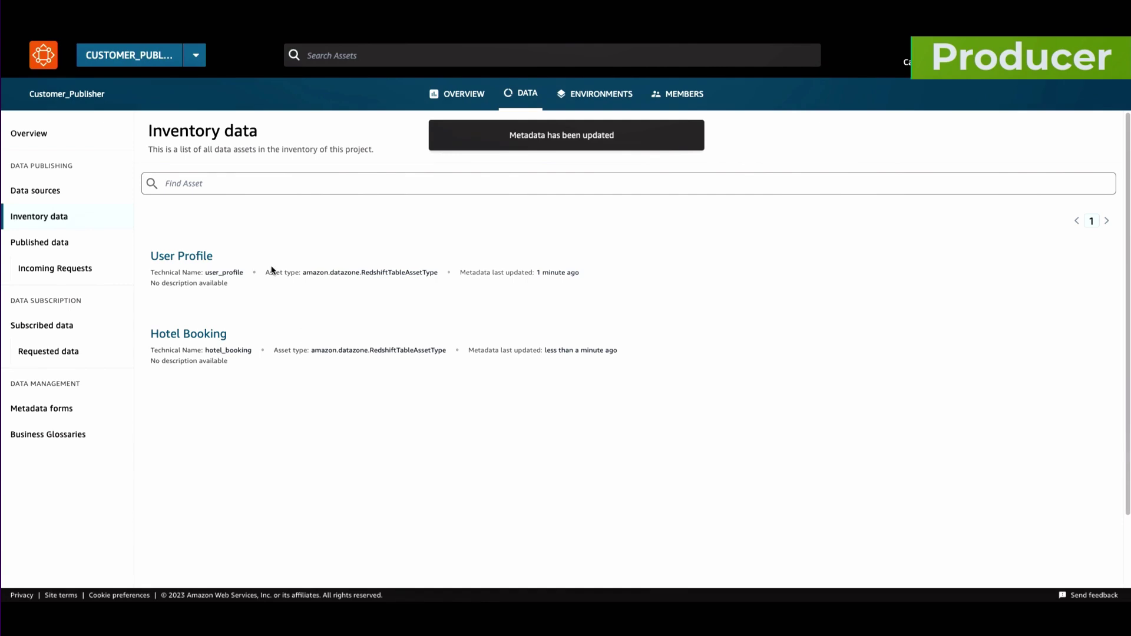
{"action": "left_click", "coordinate": [206, 259]}
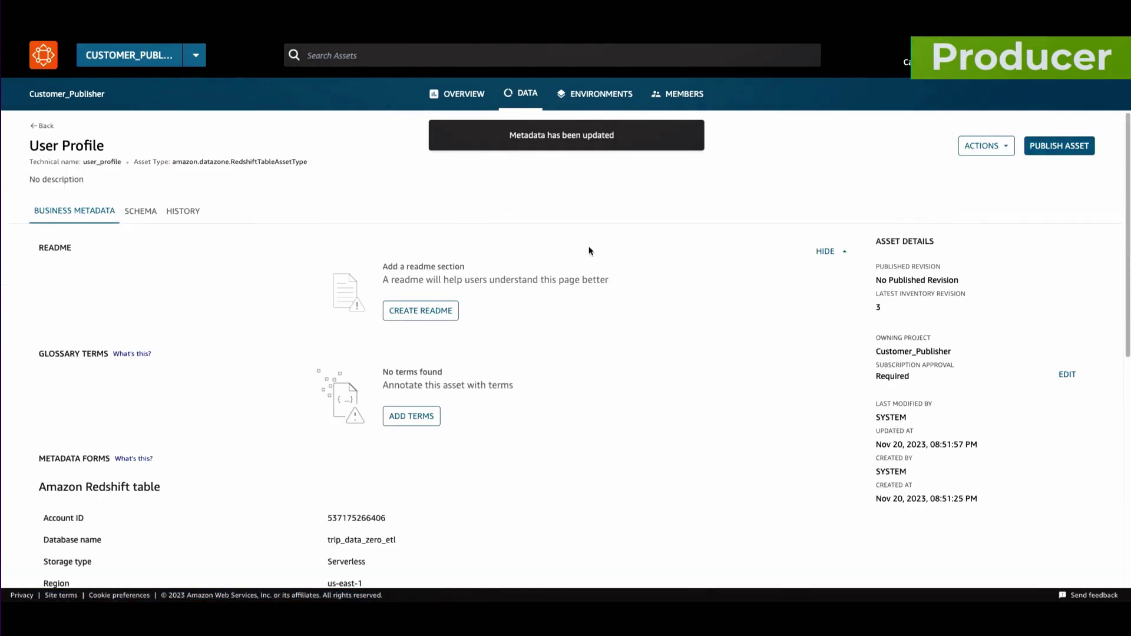
{"action": "left_click", "coordinate": [1063, 152]}
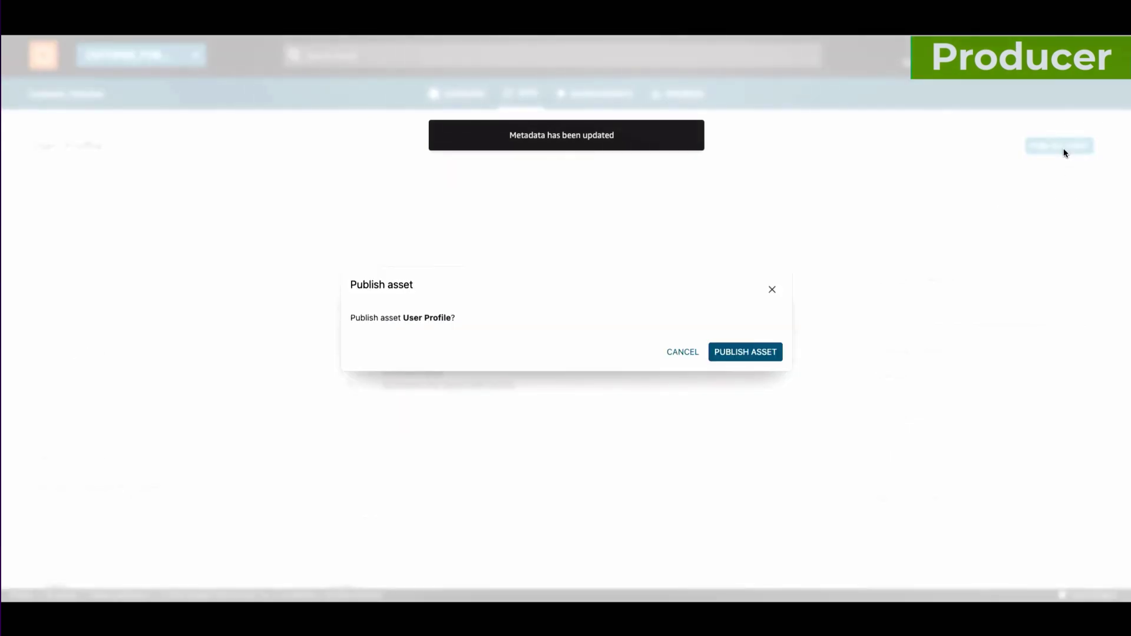
{"action": "left_click", "coordinate": [746, 352]}
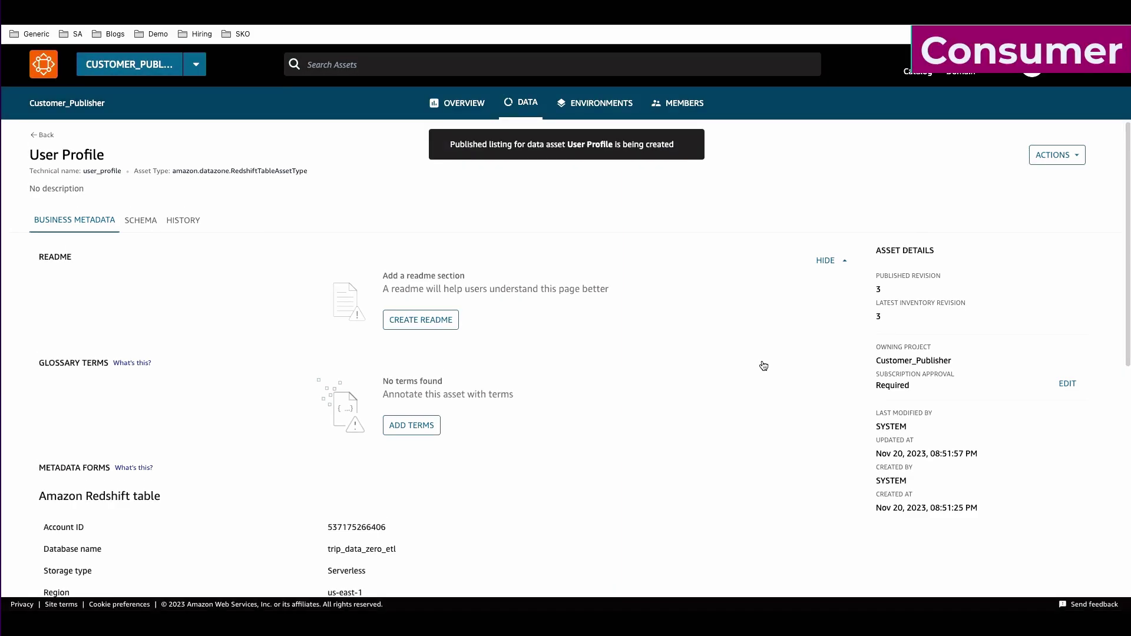
Step: Switch to the consumer's Outreach project and view its data sources
{"action": "key", "text": "ctrl+Right"}
{"action": "left_click", "coordinate": [521, 84]}
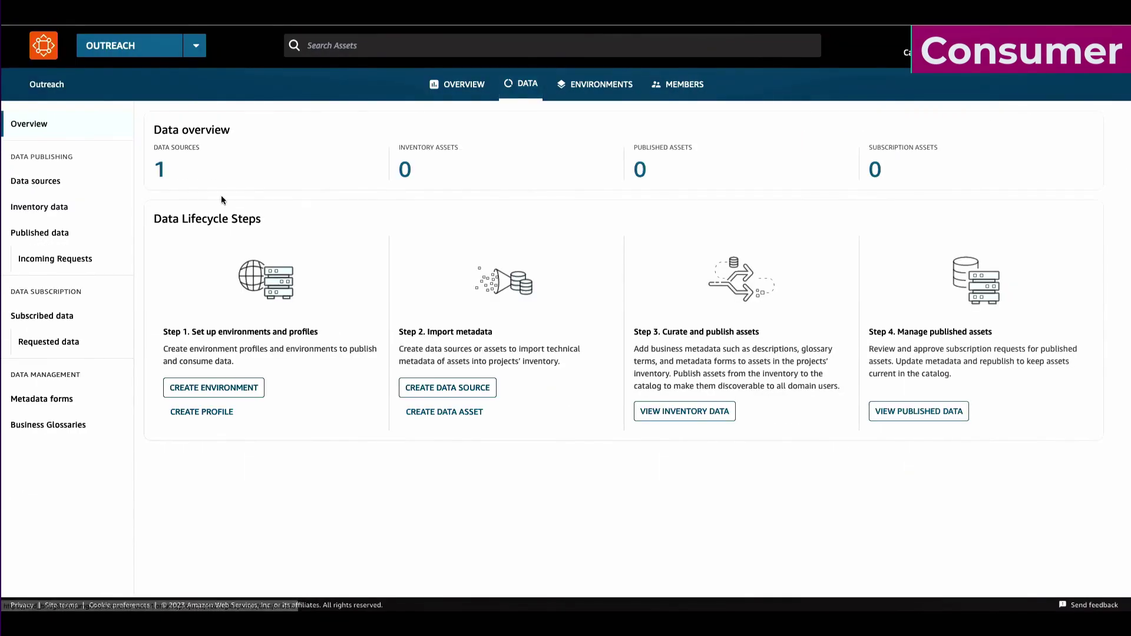
{"action": "left_click", "coordinate": [160, 175]}
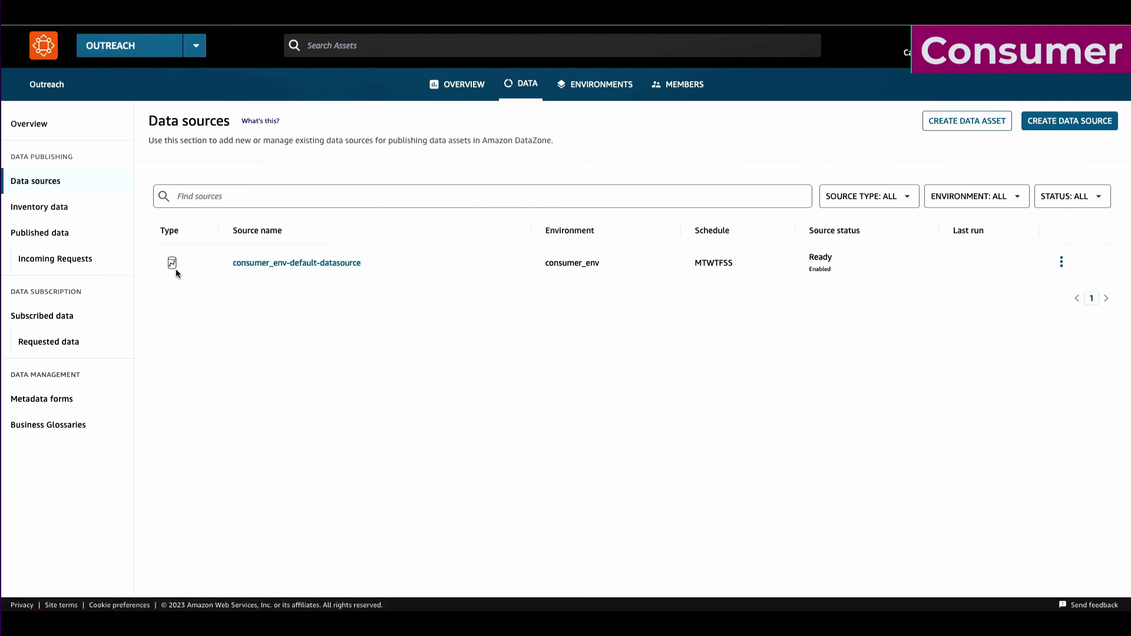
Step: Search the catalog assets for "User" and open the published User Profile listing
{"action": "left_click", "coordinate": [479, 52]}
{"action": "type", "text": "user"}
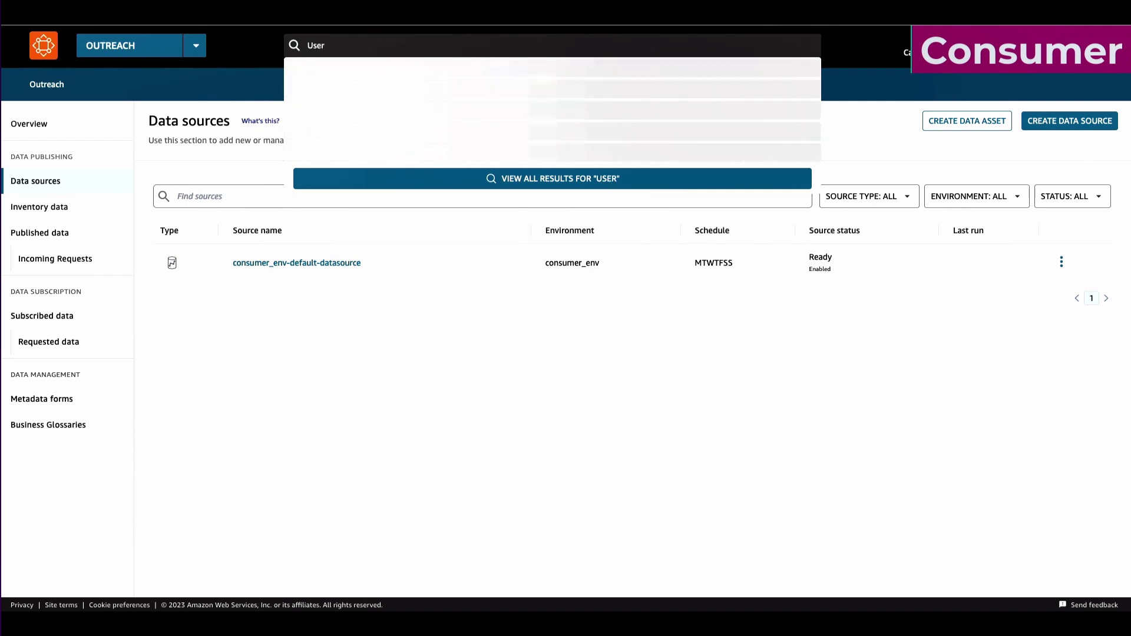
{"action": "left_click", "coordinate": [403, 70]}
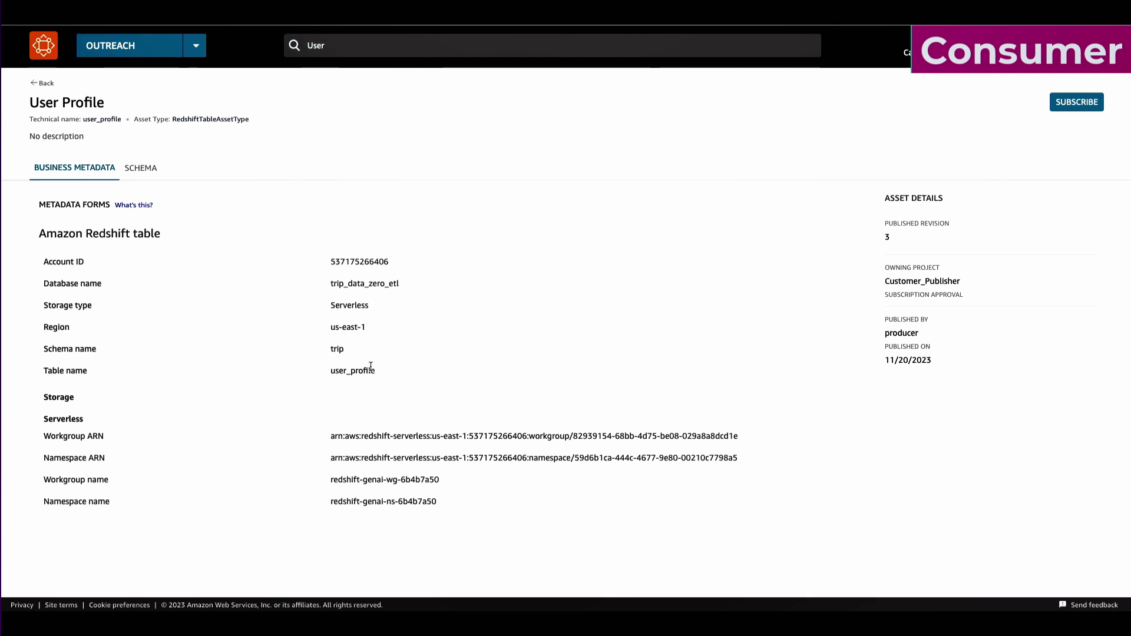
Step: Request a subscription to User Profile for the Outreach project with the reason "For analysis"
{"action": "left_click", "coordinate": [1086, 108]}
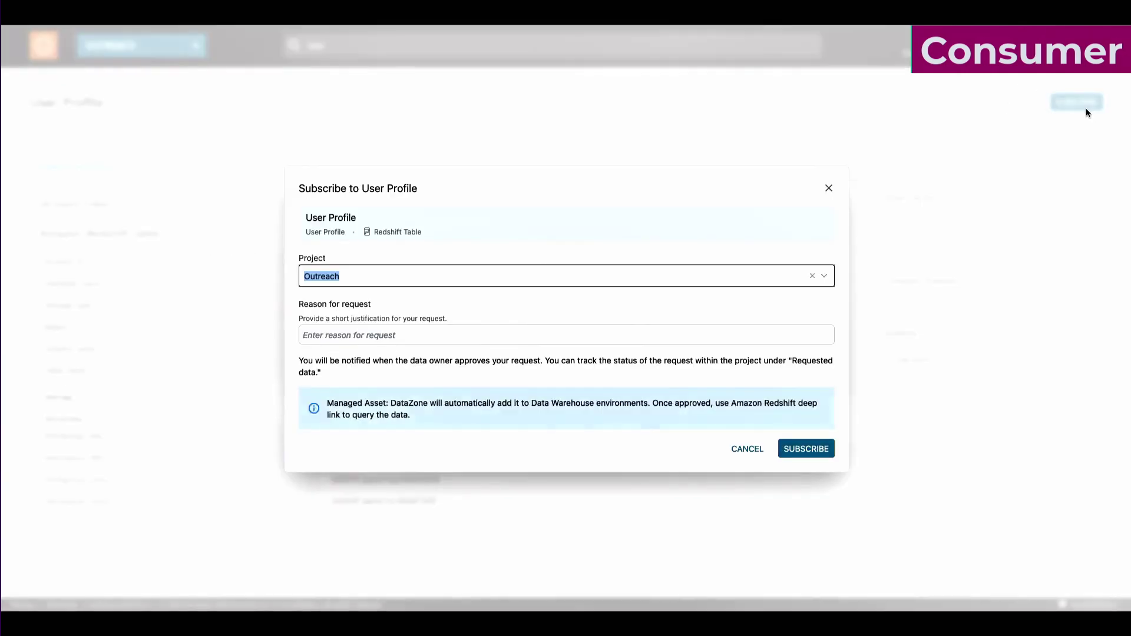
{"action": "left_click", "coordinate": [635, 333]}
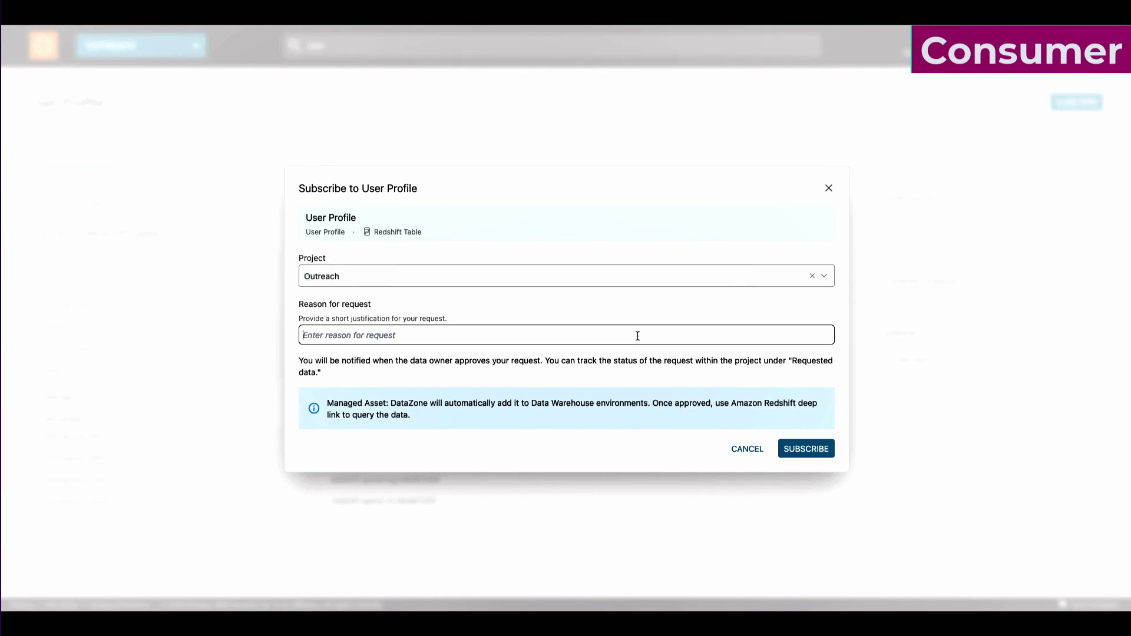
{"action": "type", "text": "For analysis"}
{"action": "left_click", "coordinate": [820, 455]}
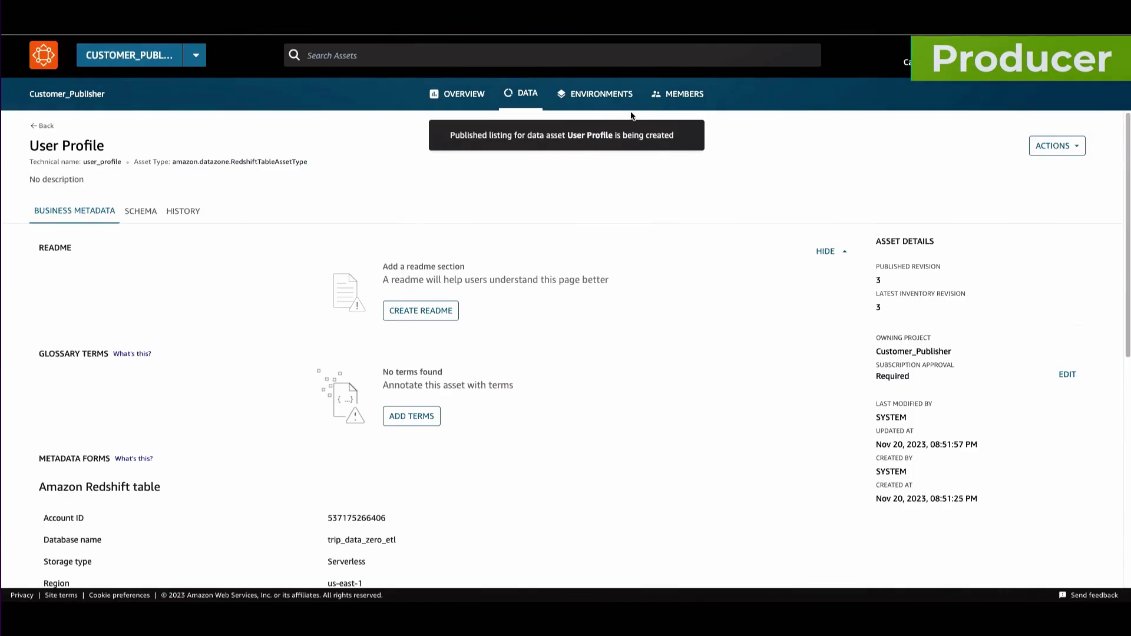
Step: As the producer, open the subscription request for User Profile and approve it with the comment "Approved for analysis"
{"action": "left_click", "coordinate": [963, 55]}
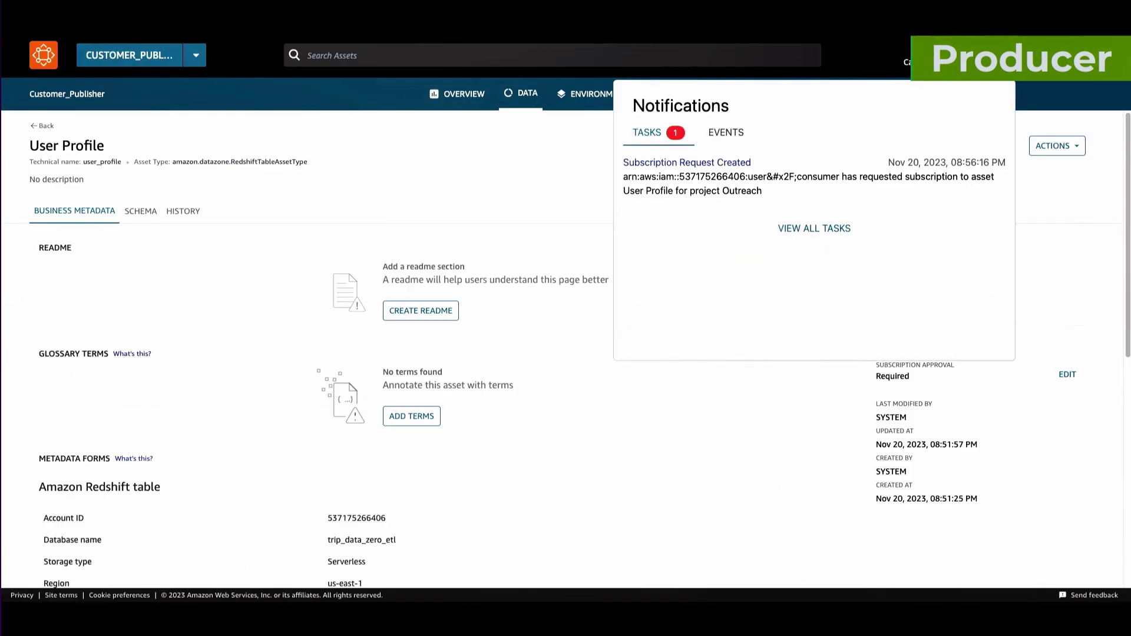
{"action": "left_click", "coordinate": [737, 169]}
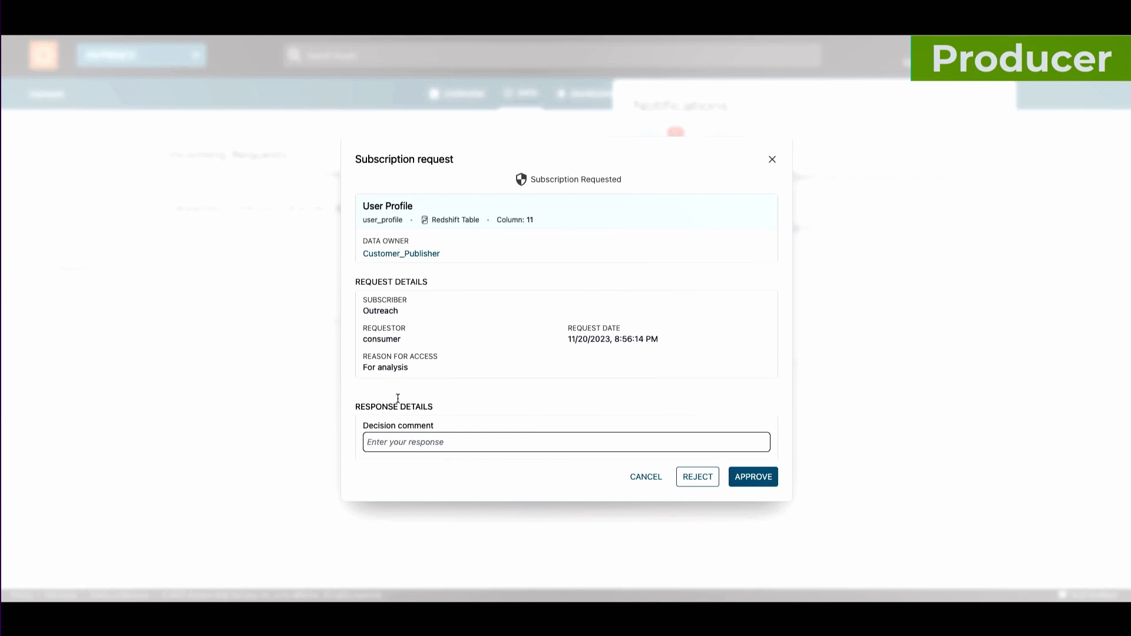
{"action": "type", "text": "Approved for analysis"}
{"action": "left_click", "coordinate": [754, 477]}
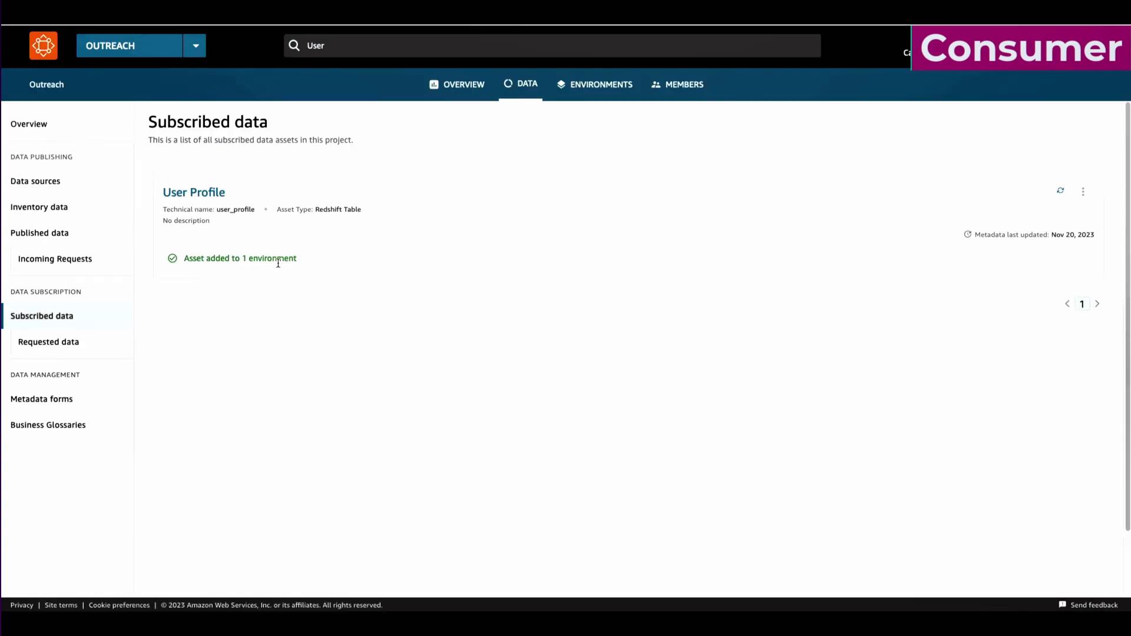
Step: Open Redshift query editor v2 from the environments of the consumer's Outreach project
{"action": "left_click", "coordinate": [601, 84]}
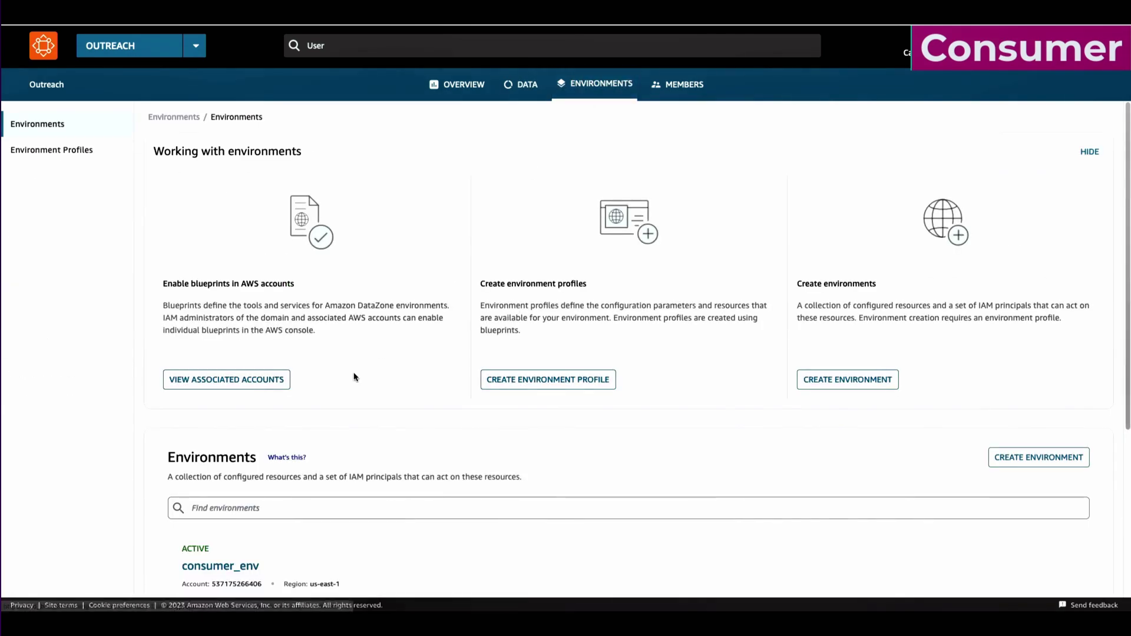
{"action": "scroll", "coordinate": [354, 377], "scroll_direction": "down", "scroll_amount": 5}
{"action": "left_click", "coordinate": [441, 383]}
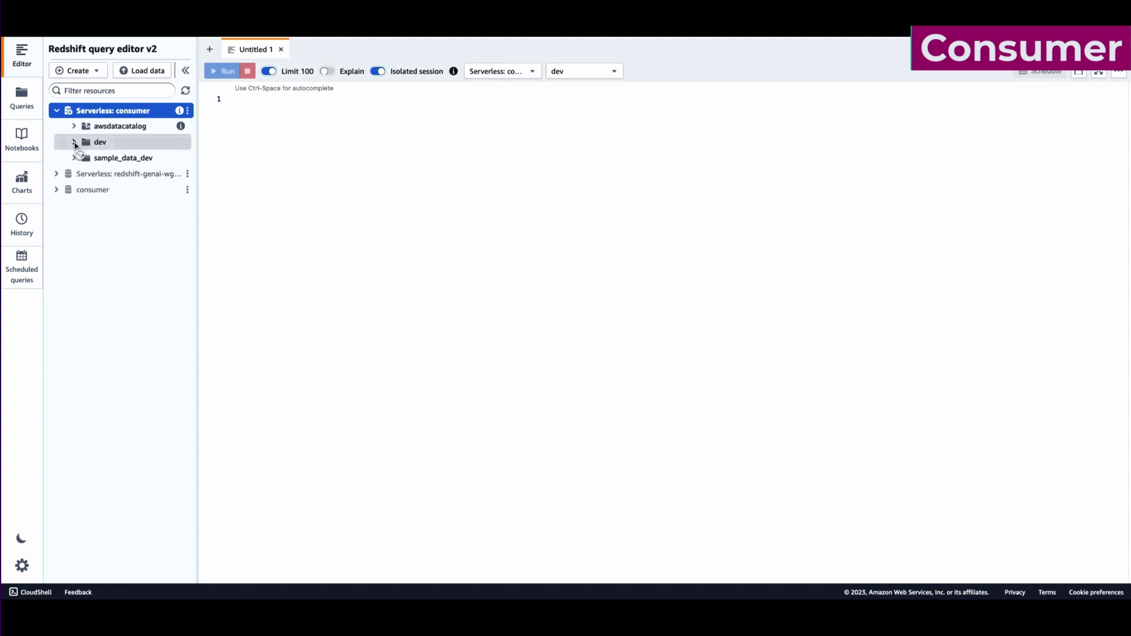
Step: Expand the dev database to the views of its public schema and widen the resource tree to show full names
{"action": "left_click", "coordinate": [74, 142]}
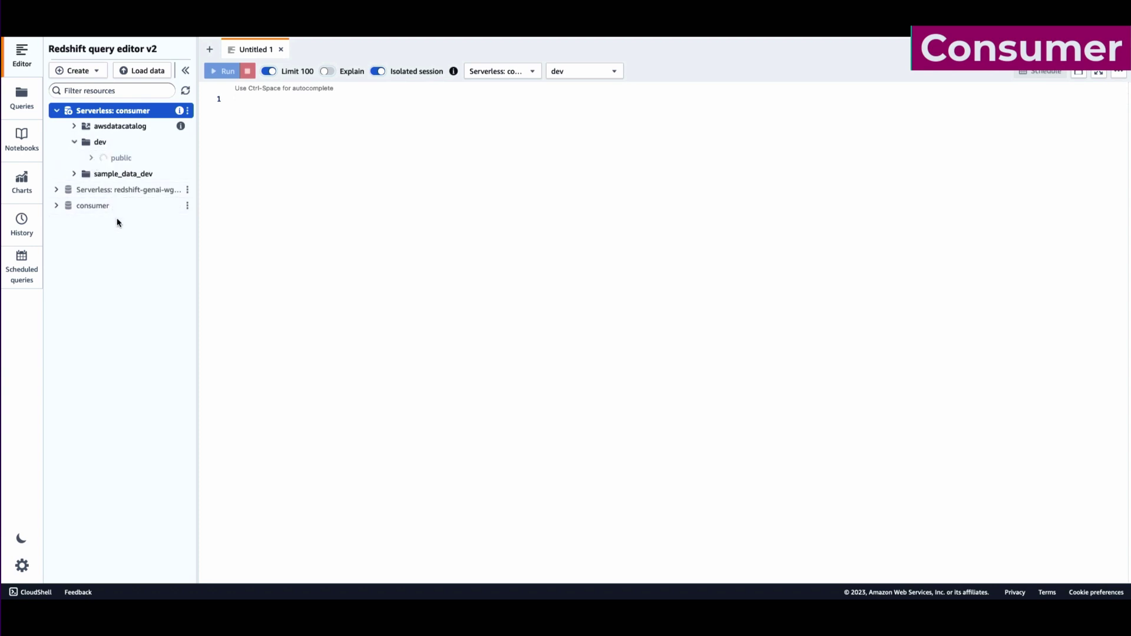
{"action": "left_click", "coordinate": [109, 189]}
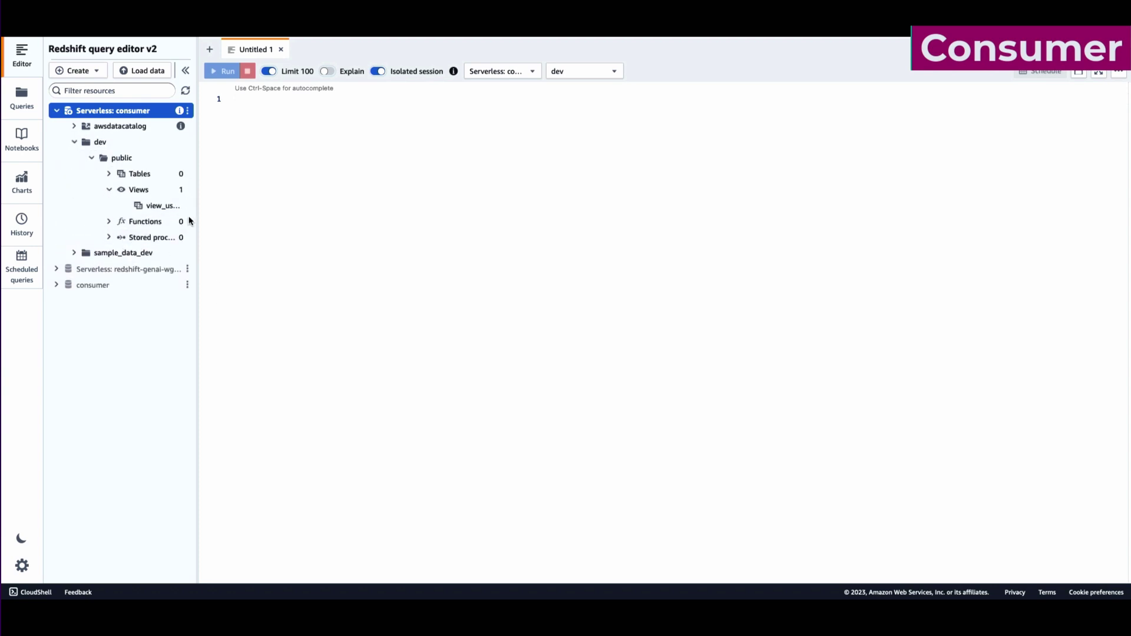
{"action": "left_click_drag", "start_coordinate": [196, 219], "coordinate": [234, 220]}
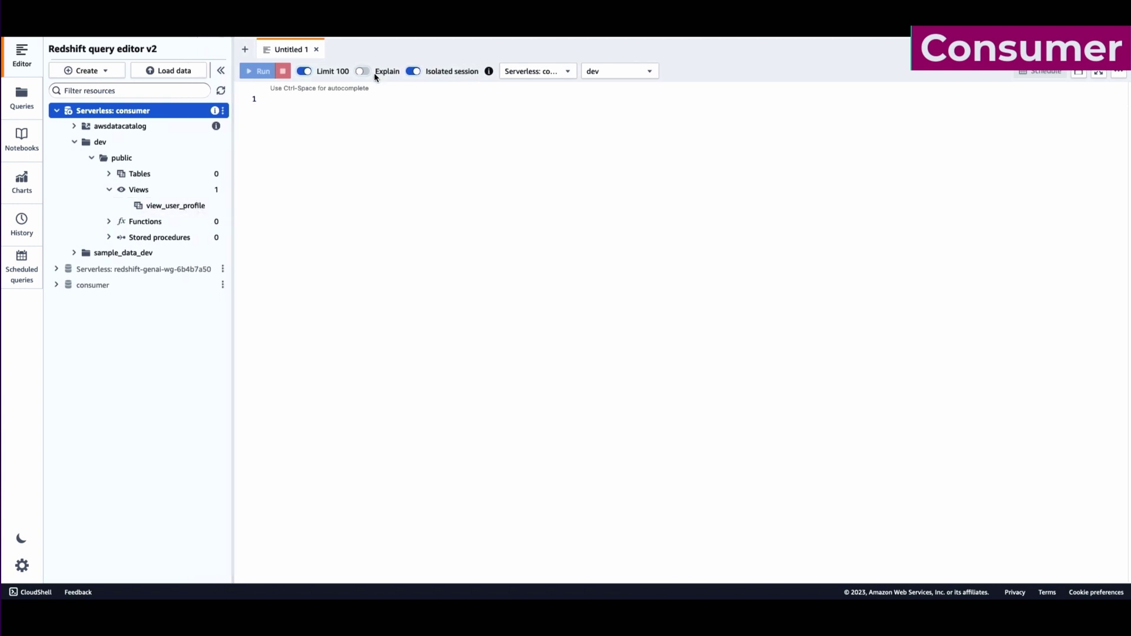
Step: Run the query SELECT * FROM public.view_user_profile; on the dev database
{"action": "left_click", "coordinate": [358, 95]}
{"action": "type", "text": "SELECT * FROM public.view_user_profile;"}
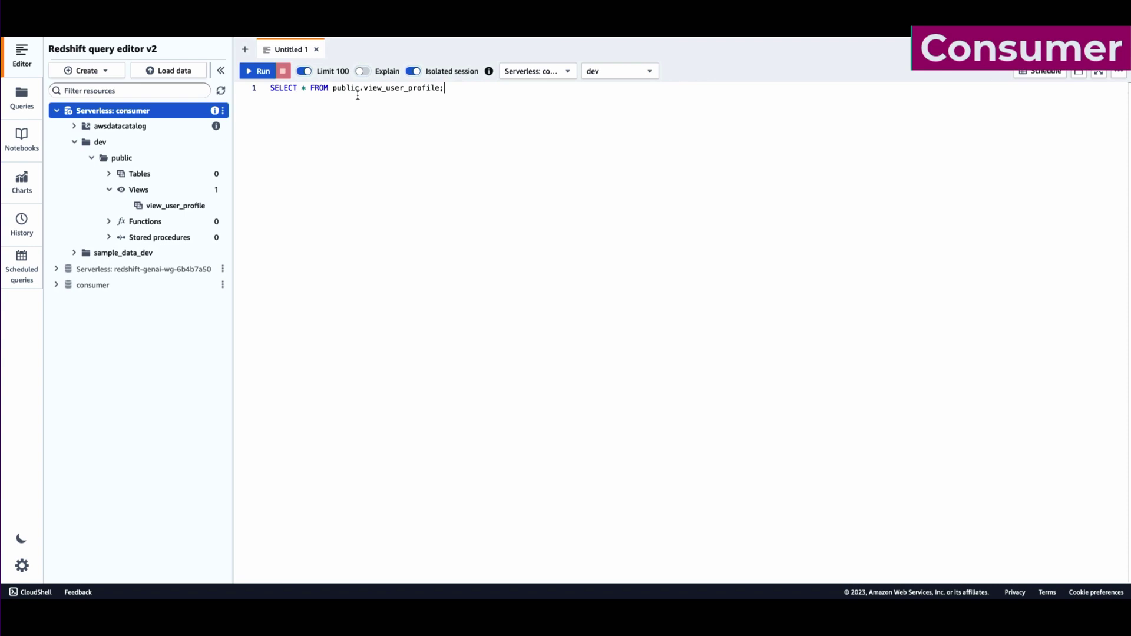
{"action": "left_click", "coordinate": [250, 72]}
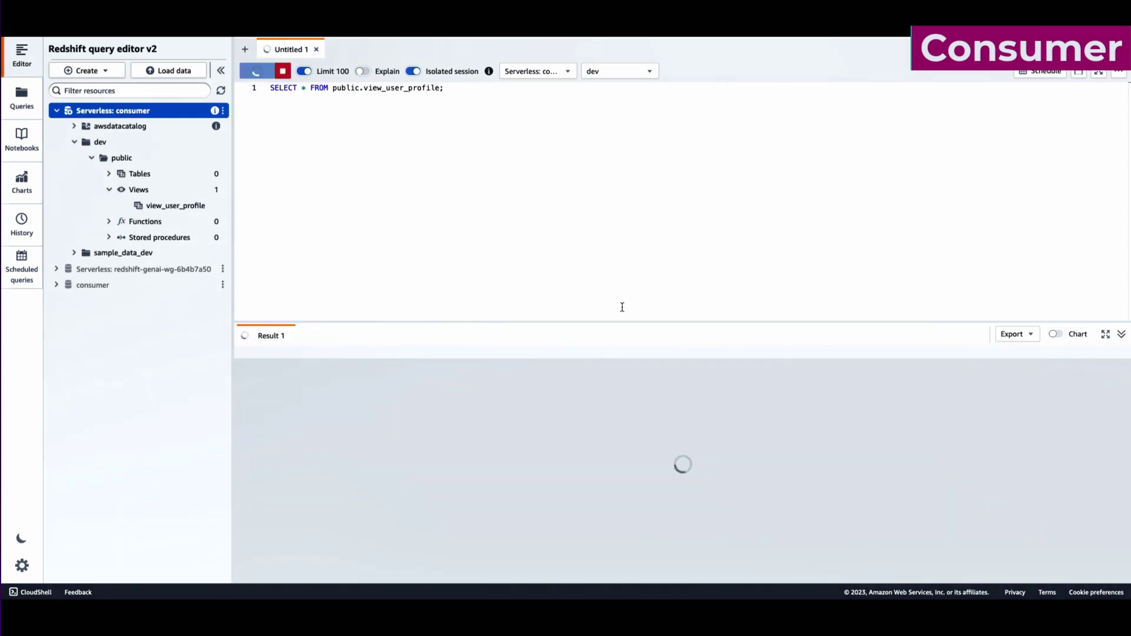